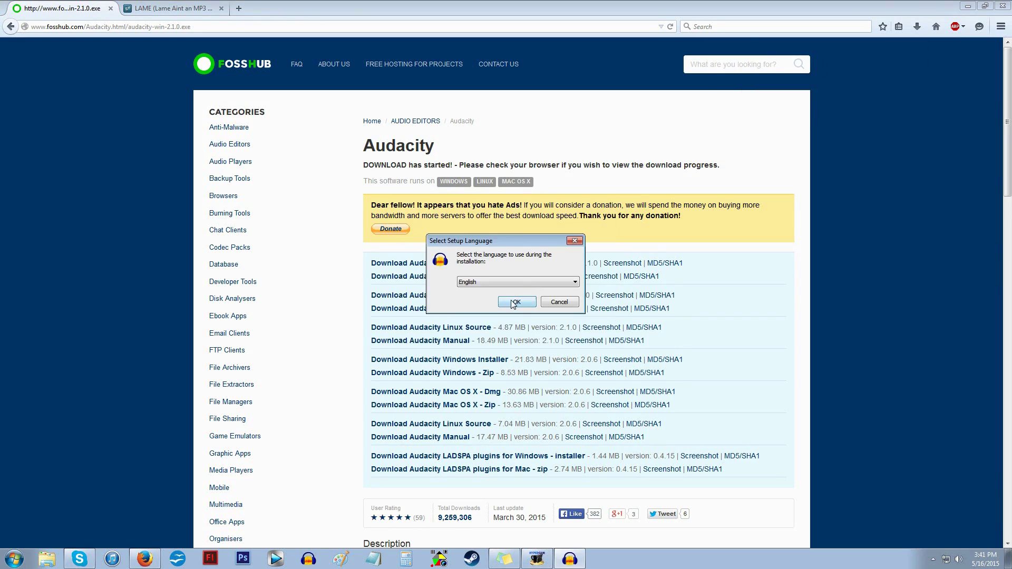
Keep English as the installer's setup language and confirm it
click(515, 304)
Move the installer past its information page, finish the stereo voice recording, and bring up Amplify
click(565, 364)
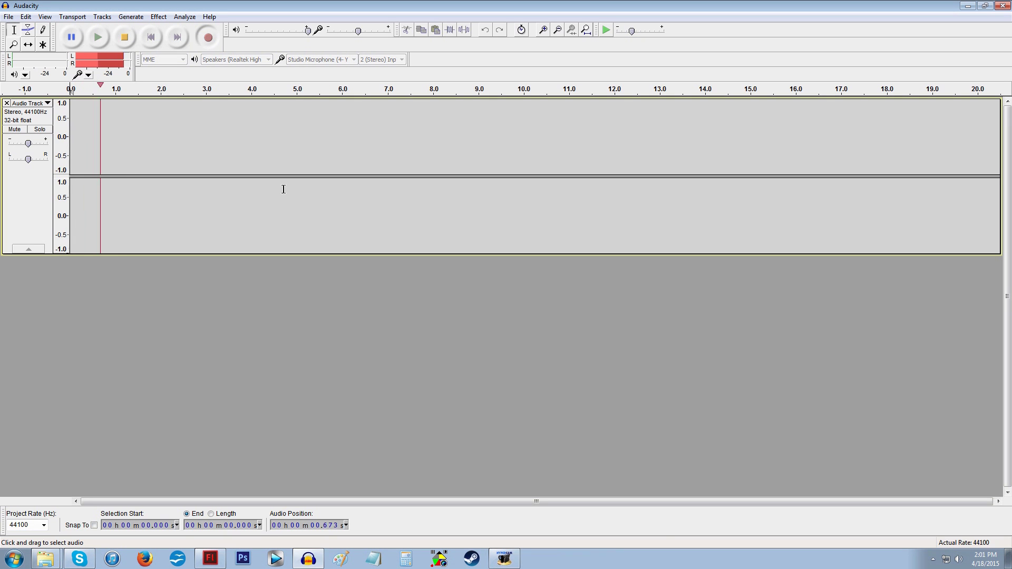
click(124, 37)
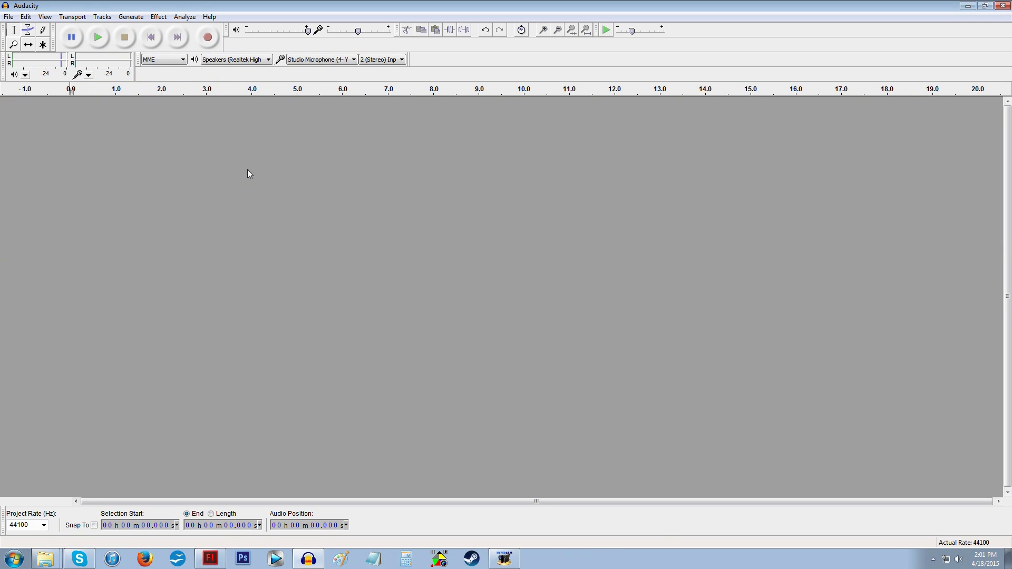
click(320, 60)
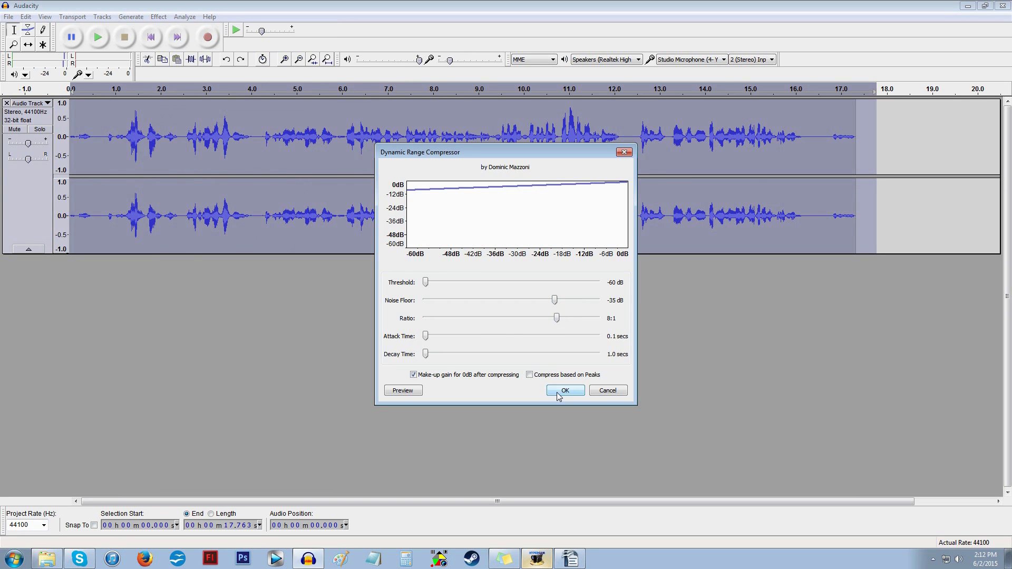
Apply compression, play from about 2.25 s, undo the mix, then play Sword Draw's 7.5–14.9 s
click(564, 391)
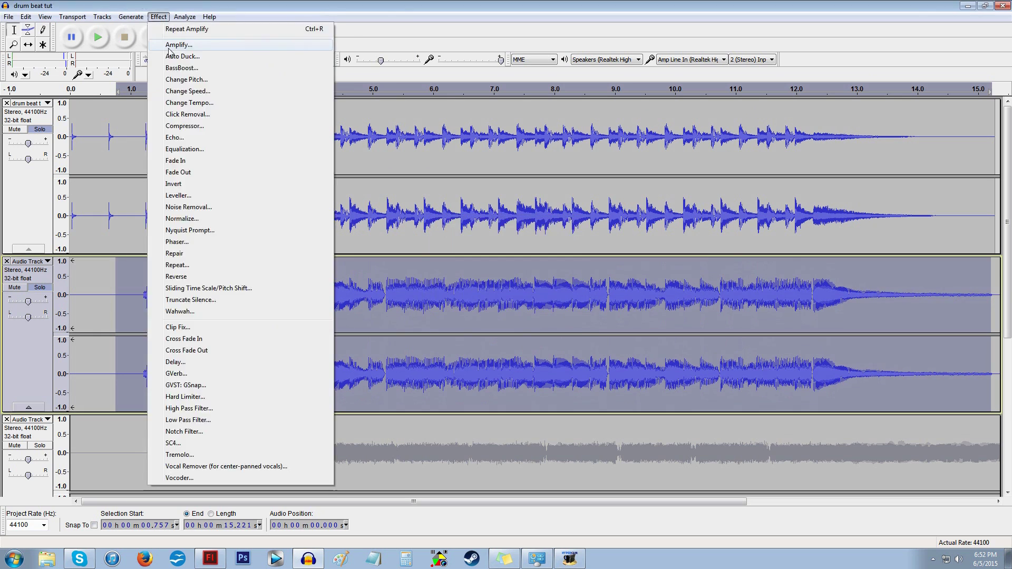
click(206, 283)
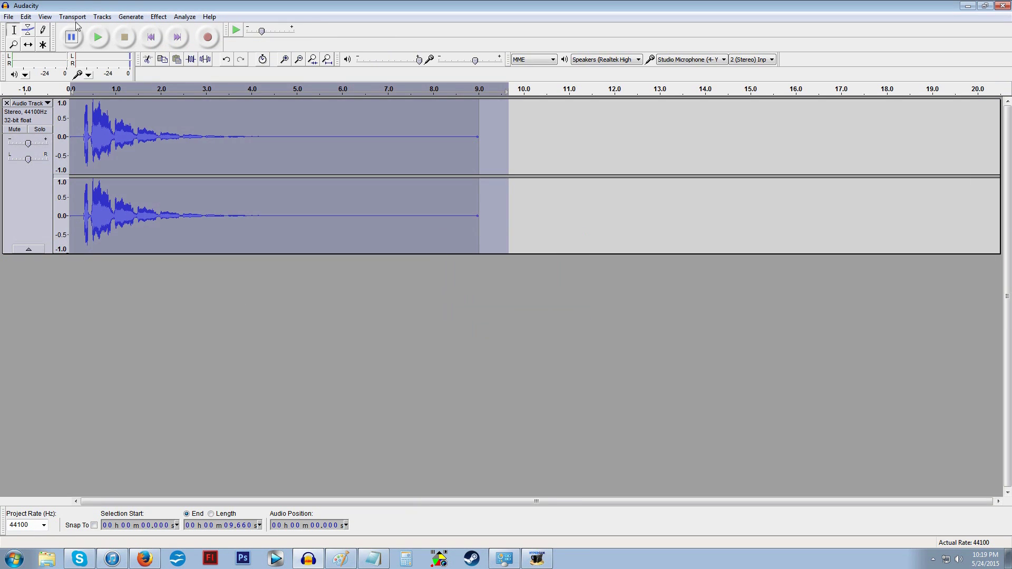
click(97, 37)
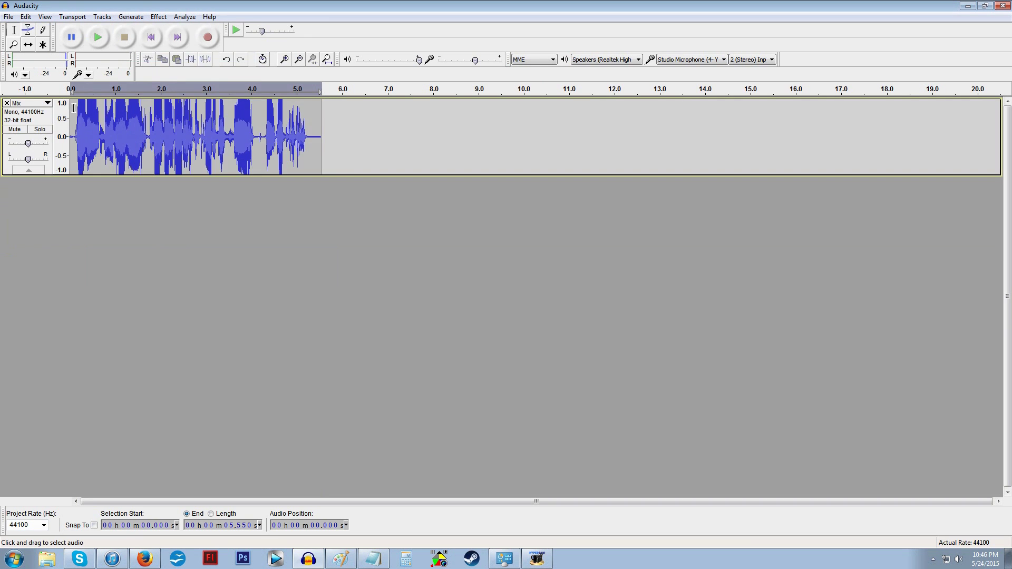
key(ctrl+z)
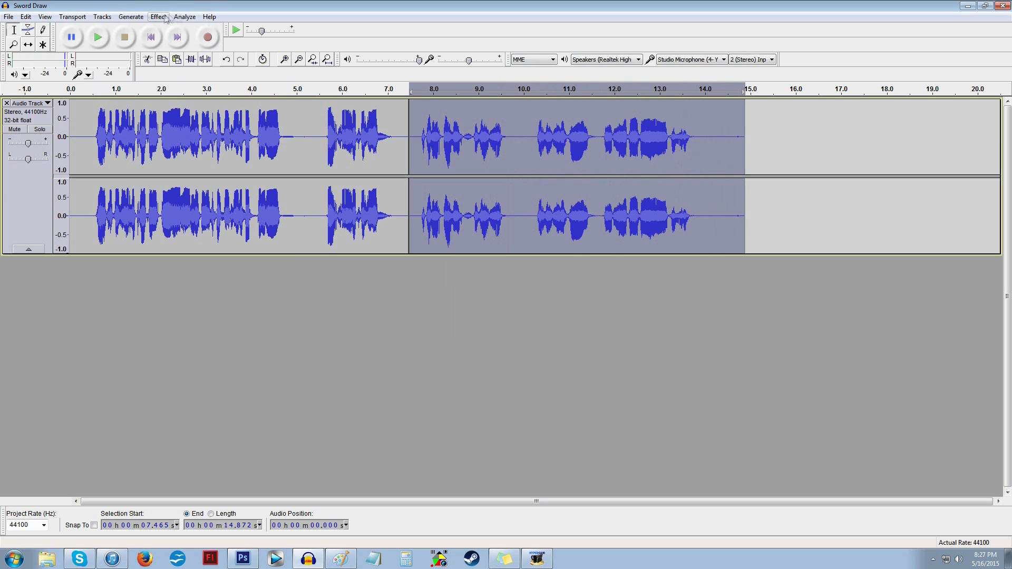
click(98, 36)
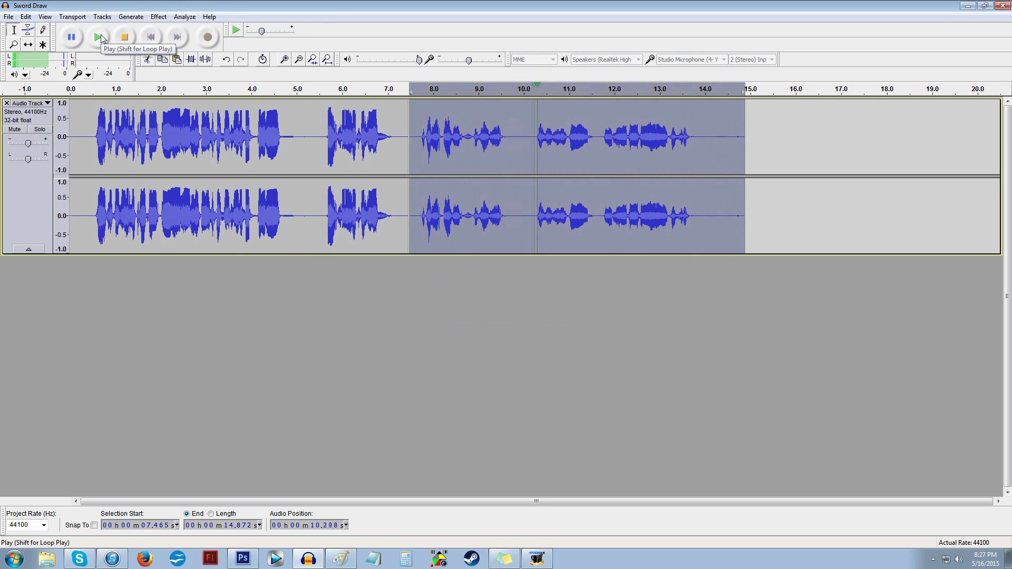